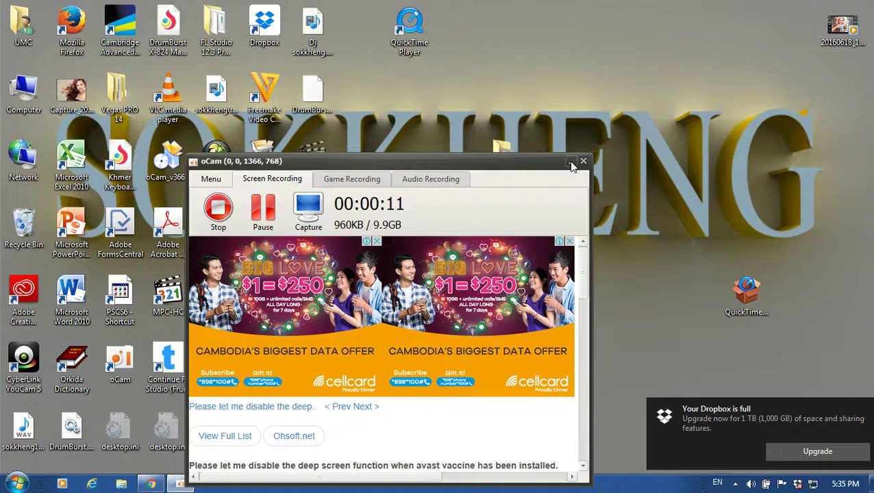
Minimize the oCam window while it keeps recording, and bring Chrome back up
click(571, 162)
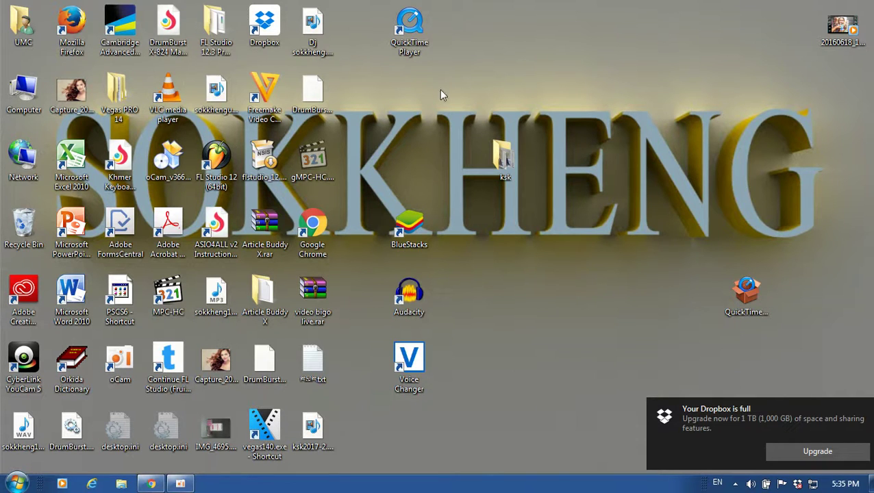
click(151, 484)
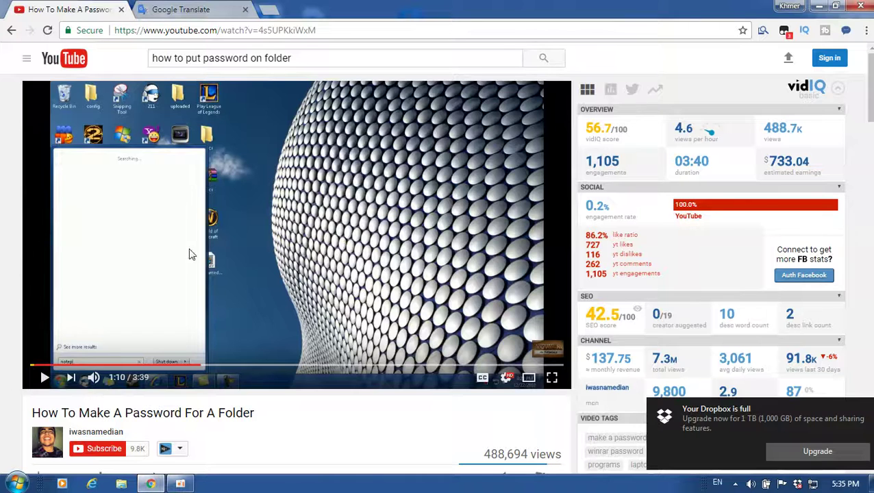
Search Google for 'winrar' and open the rarlab.com WinRAR downloads result
click(211, 8)
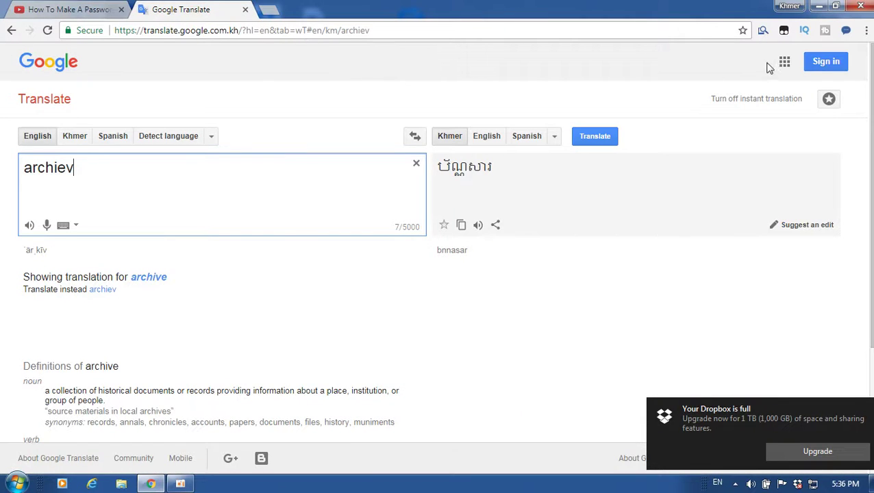
click(788, 65)
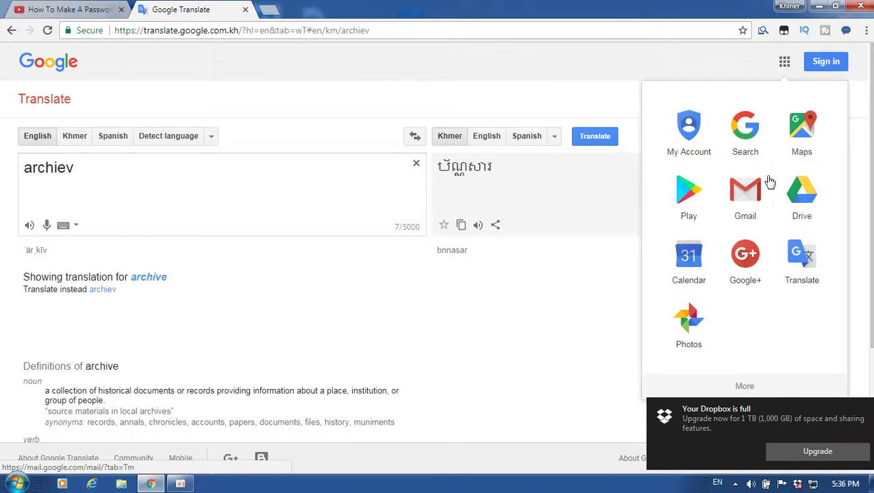
click(747, 144)
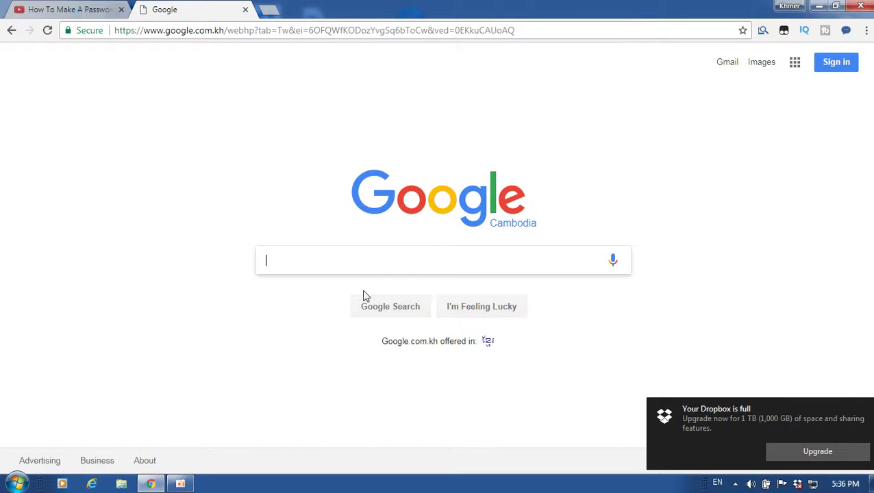
text(w)
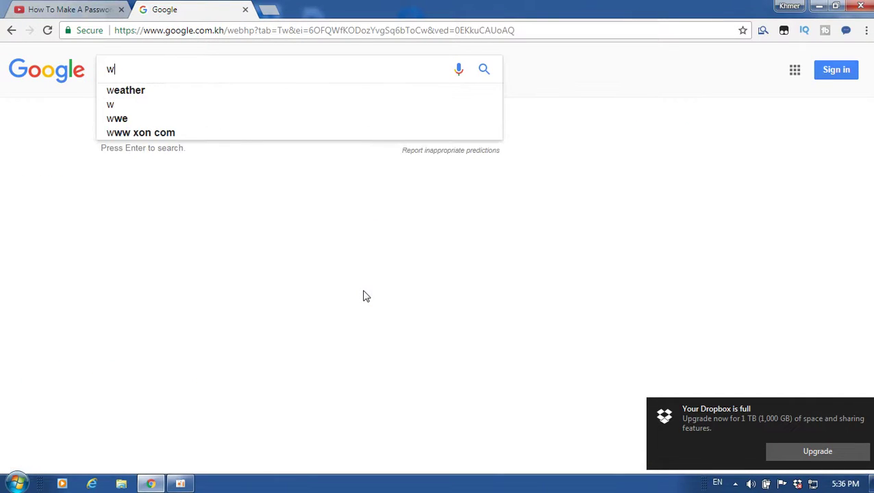
text(inra)
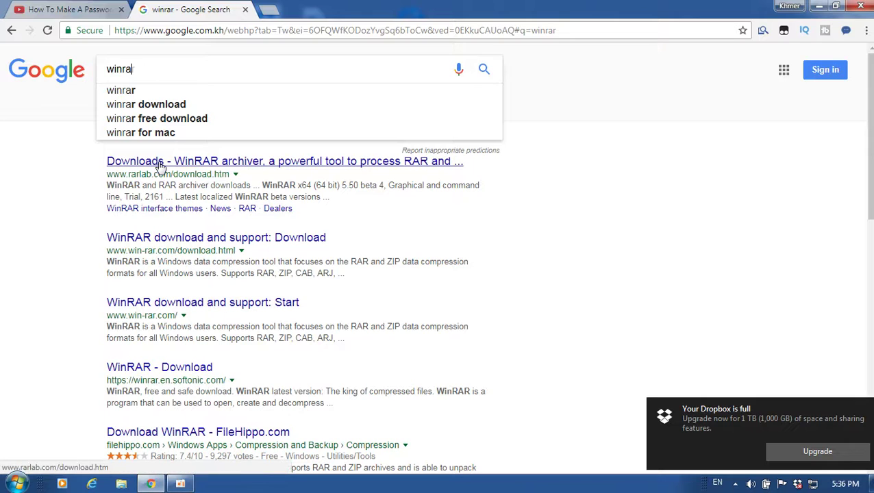
click(185, 163)
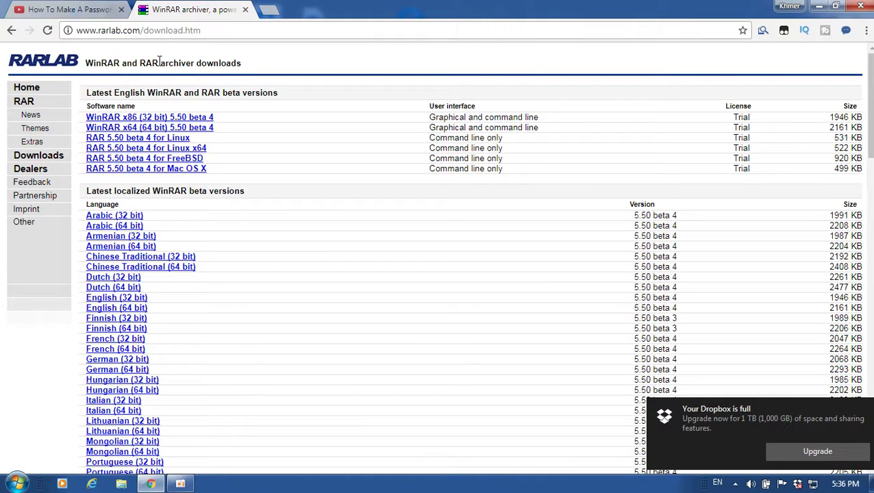
Close the RARLAB downloads tab to return to the YouTube folder-password tutorial
click(246, 10)
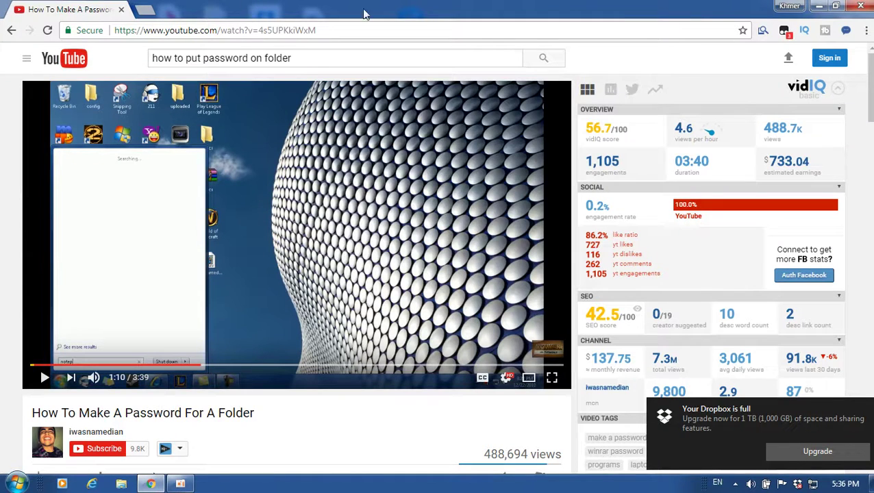
Minimize Chrome and create a new desktop folder named 'my video'
click(819, 6)
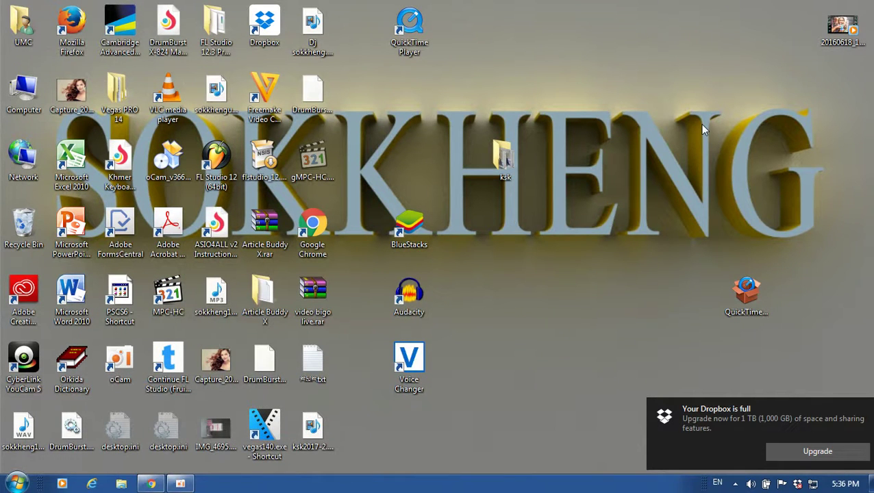
right_click(594, 141)
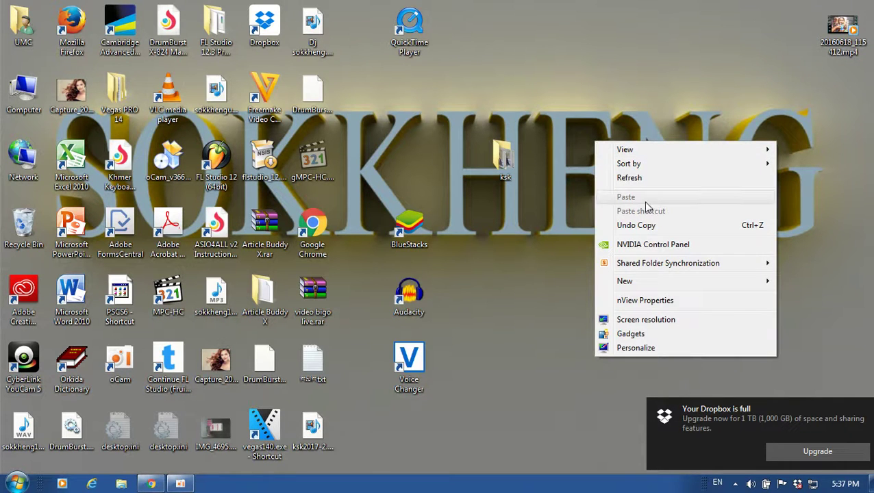
mouse_move(652, 287)
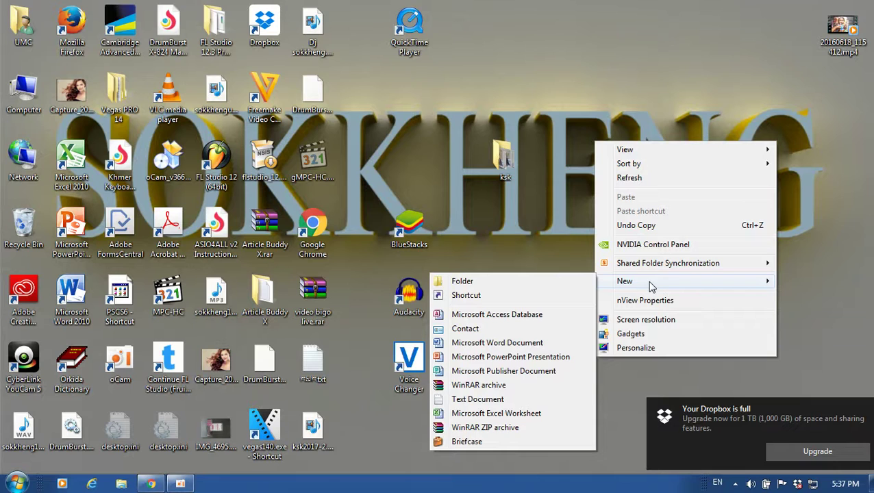
click(471, 283)
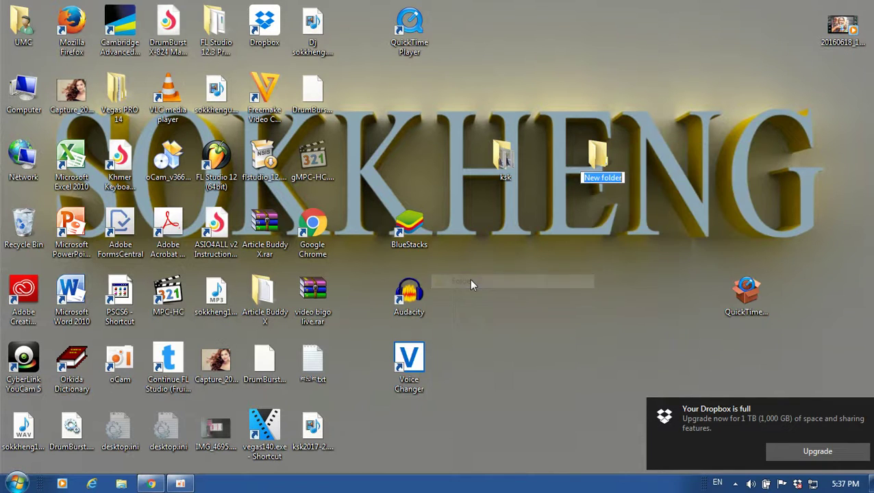
text(m)
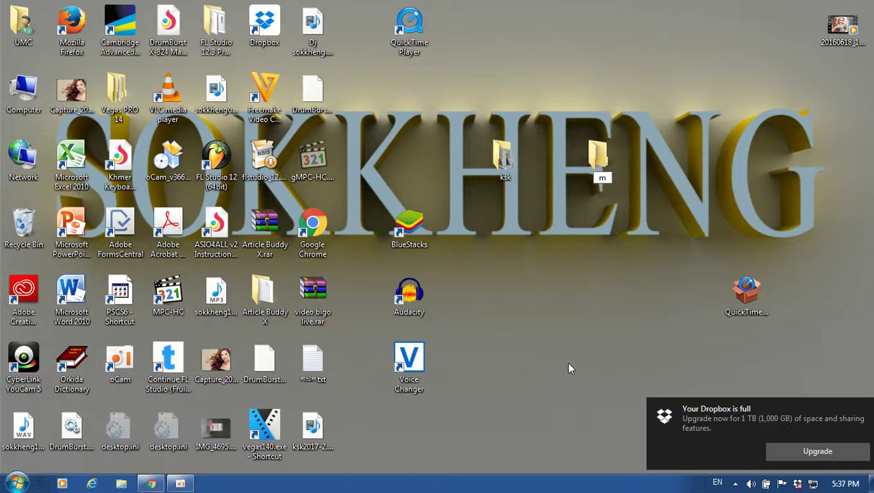
text(y video)
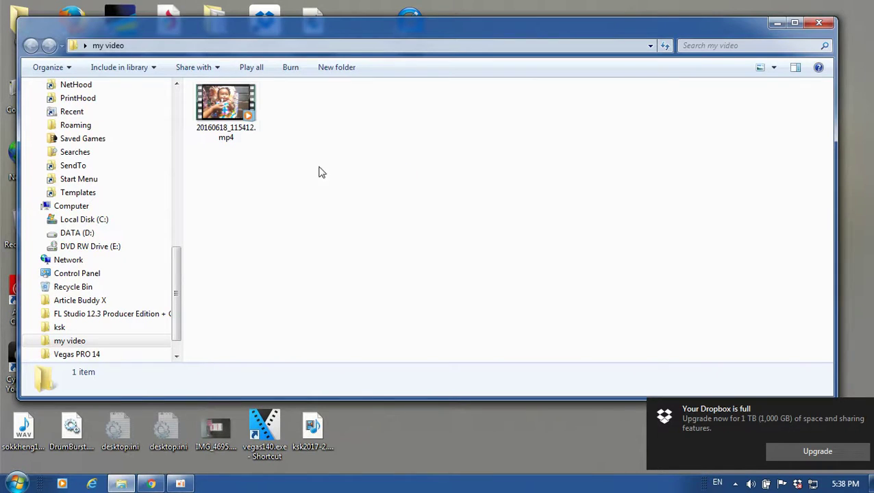
Play the mp4 to check it, close the player and folder, then right-click 'my video'
double_click(223, 121)
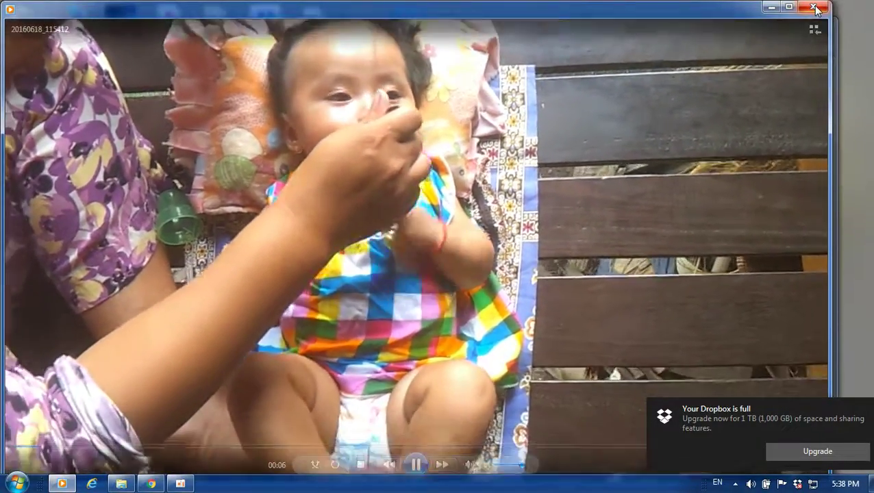
click(814, 7)
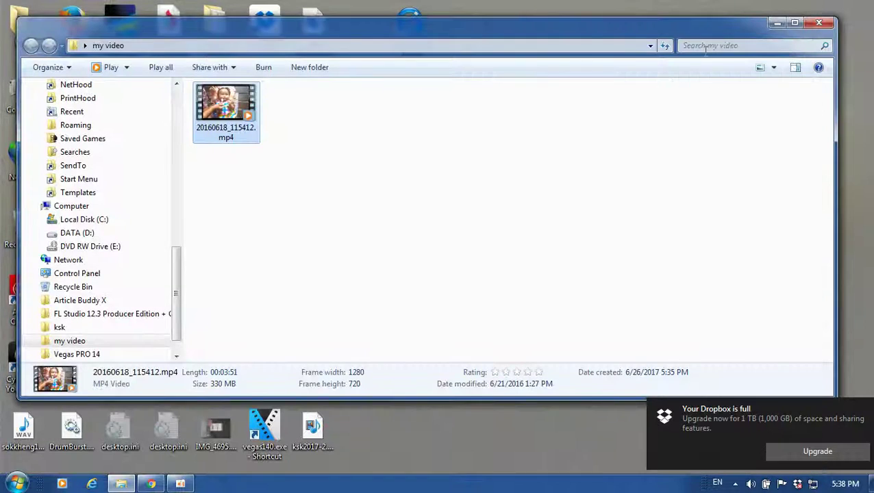
click(818, 23)
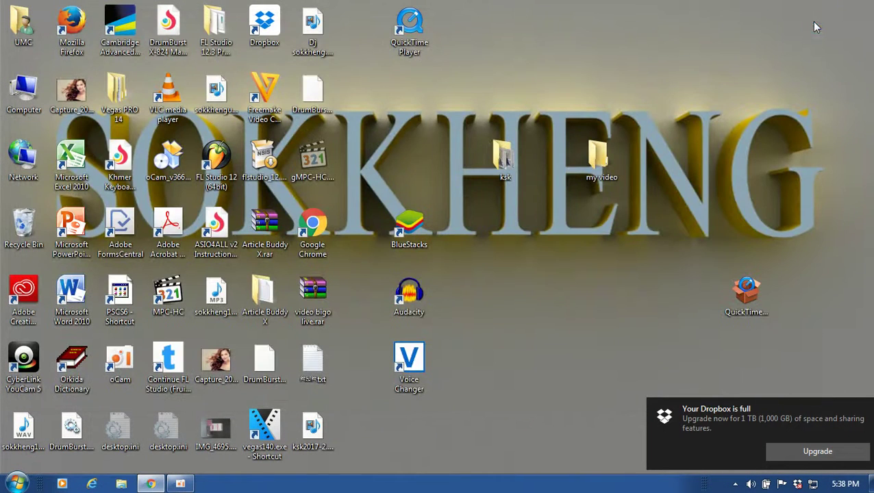
right_click(599, 165)
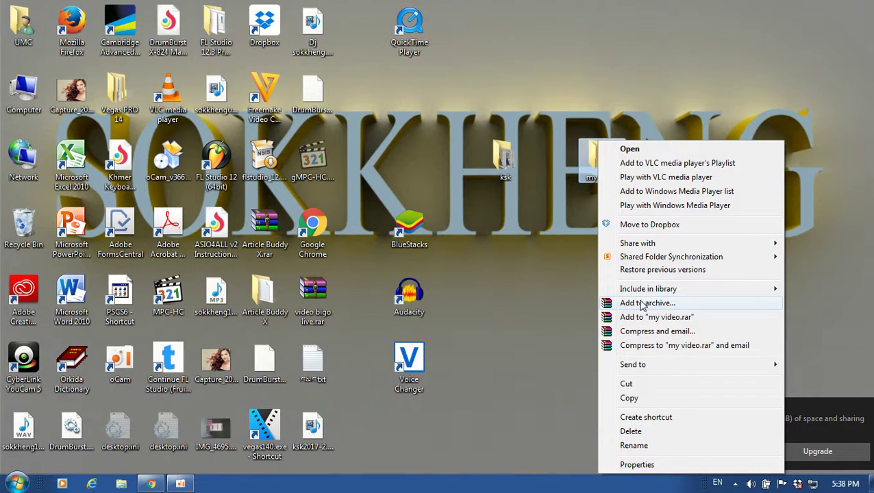
Choose 'Add to archive...' for the 'my video' folder, proposing 'my video.rar'
click(643, 304)
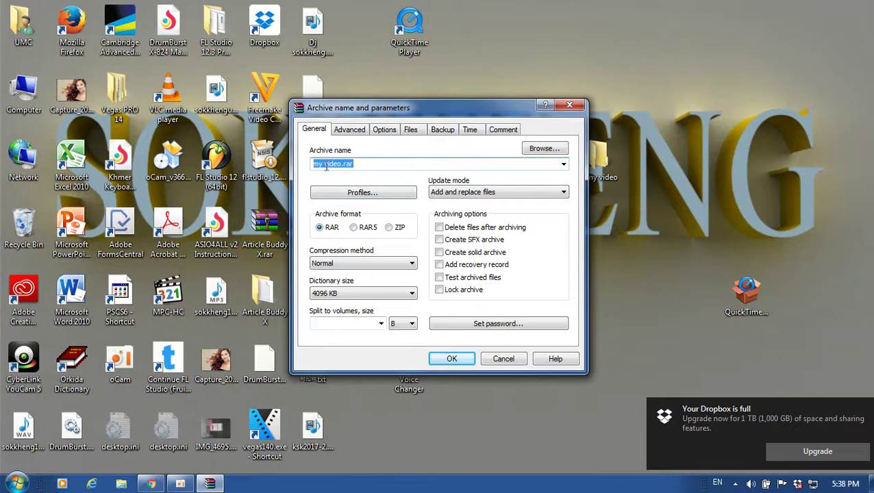
Set a three-character archive password, entering it in both the password and verification fields
click(369, 164)
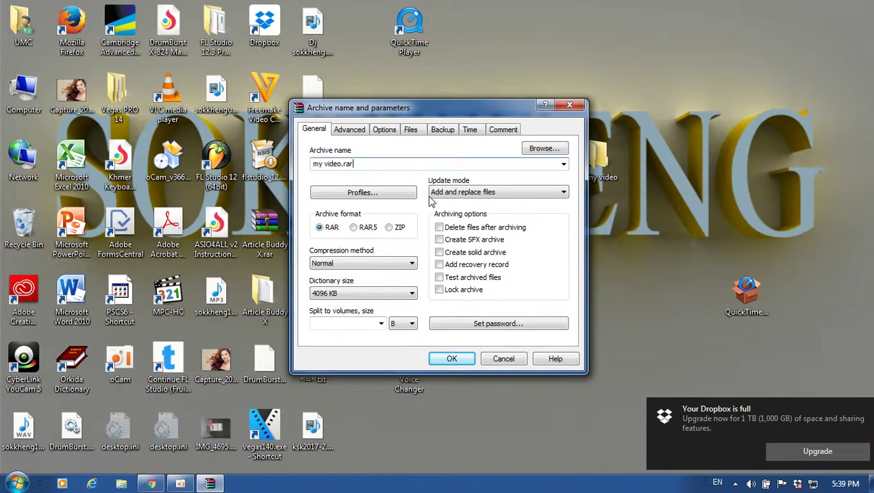
click(495, 325)
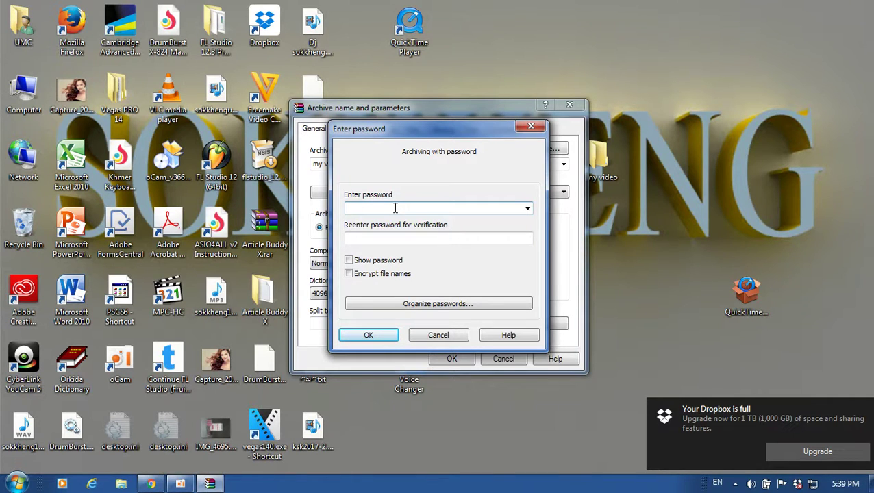
text(123)
click(364, 238)
text(•••)
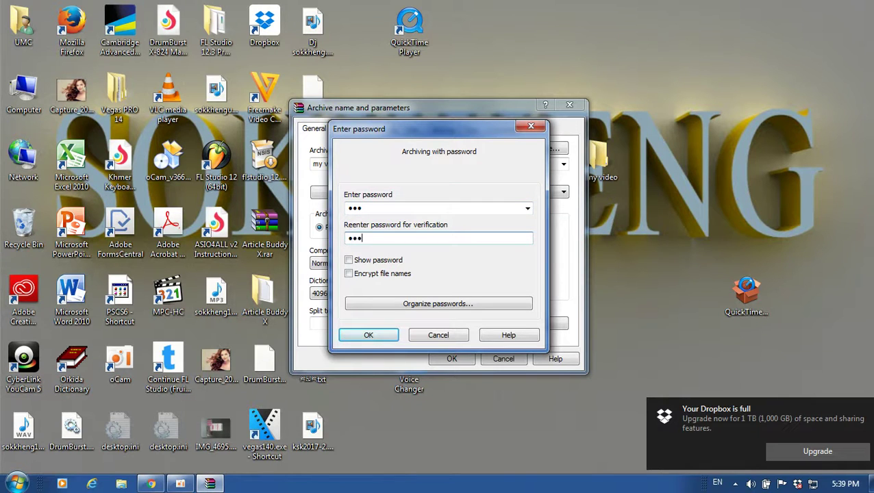
click(372, 336)
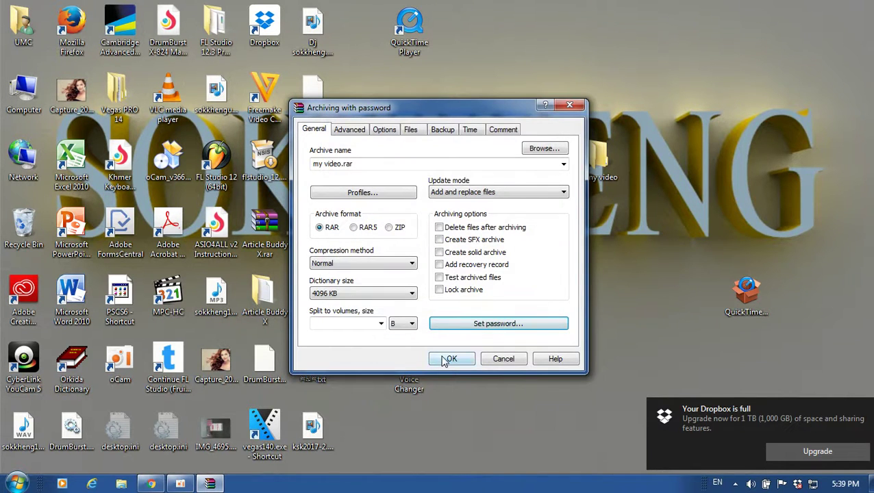
Create the encrypted 'my video.rar' archive, moving the oCam window aside while it compresses
click(449, 358)
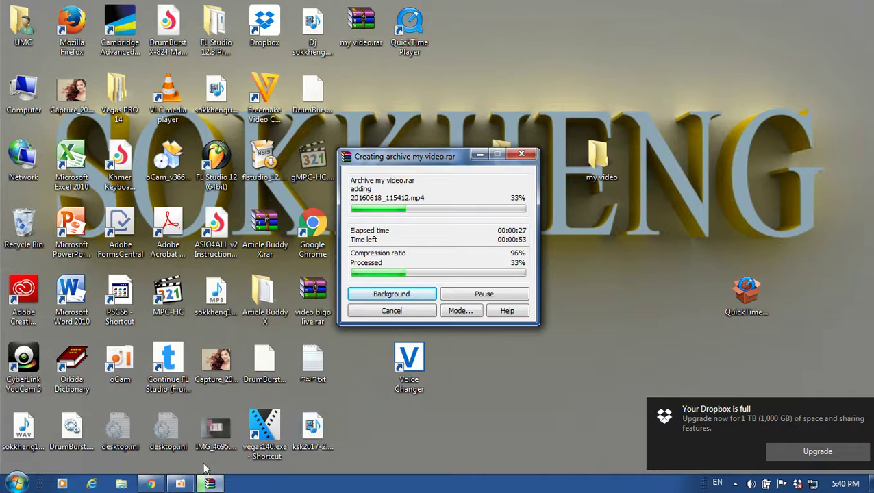
click(180, 484)
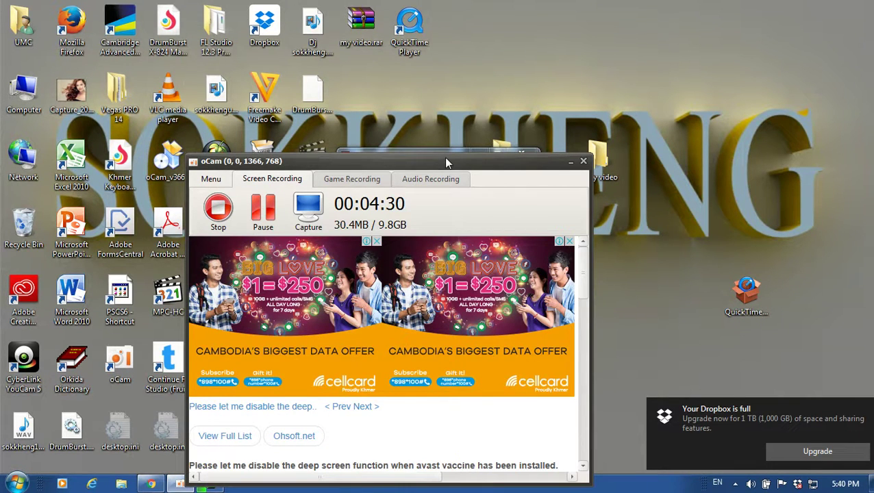
drag(446, 160, 815, 71)
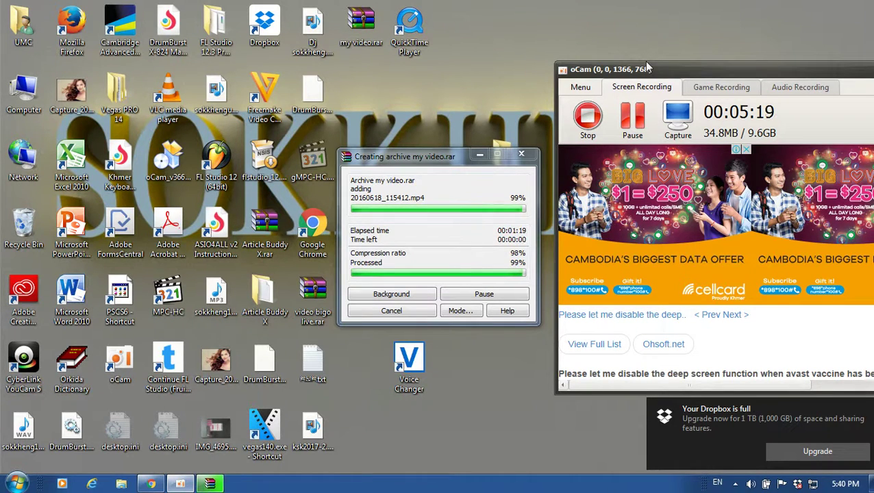
drag(646, 70, 353, 327)
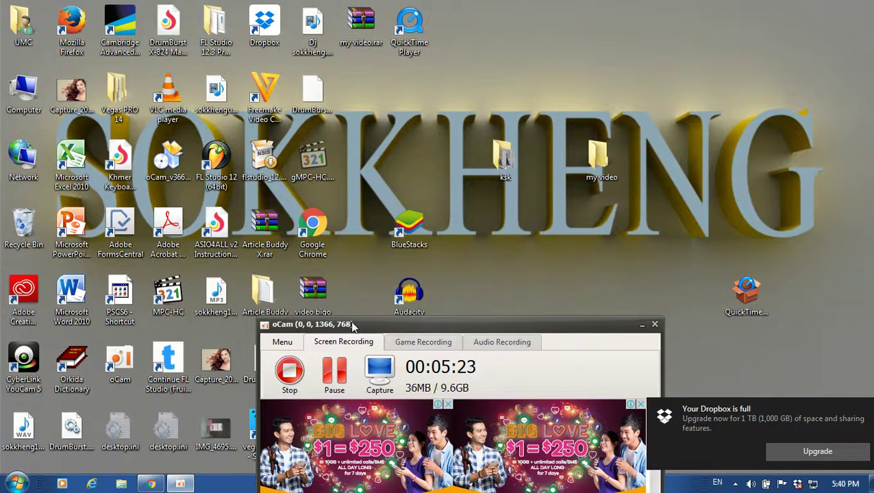
Minimize oCam and open 20160618_115412.mp4 from the 'my video' folder inside 'my video.rar'
click(643, 326)
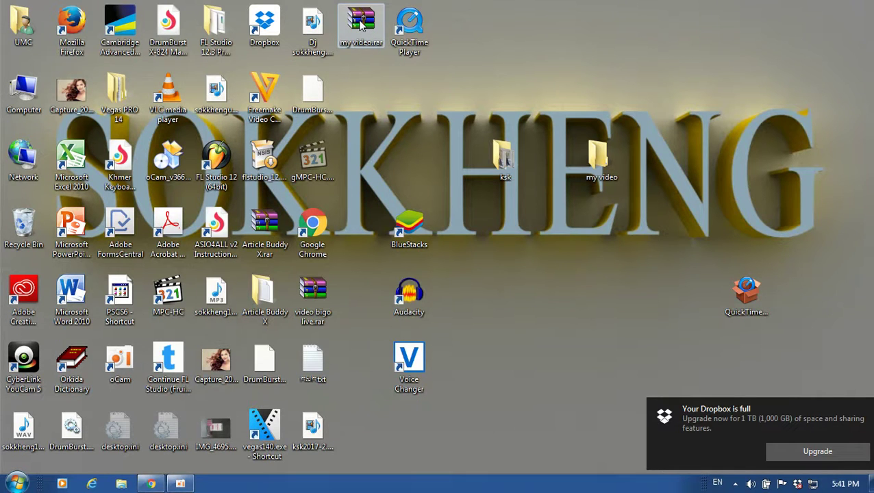
double_click(361, 24)
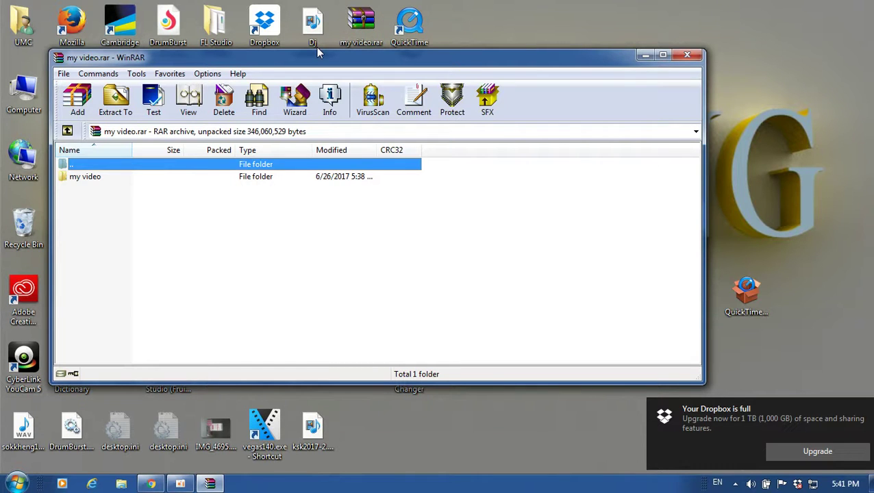
double_click(89, 177)
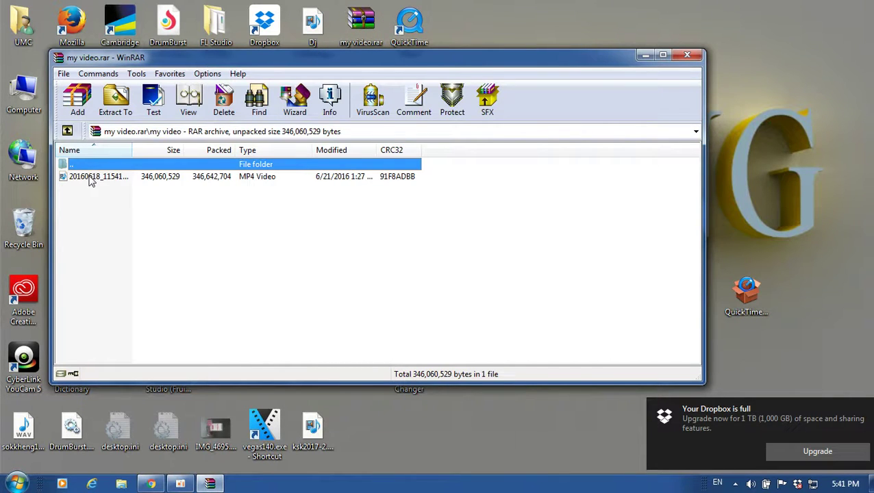
click(124, 178)
double_click(124, 179)
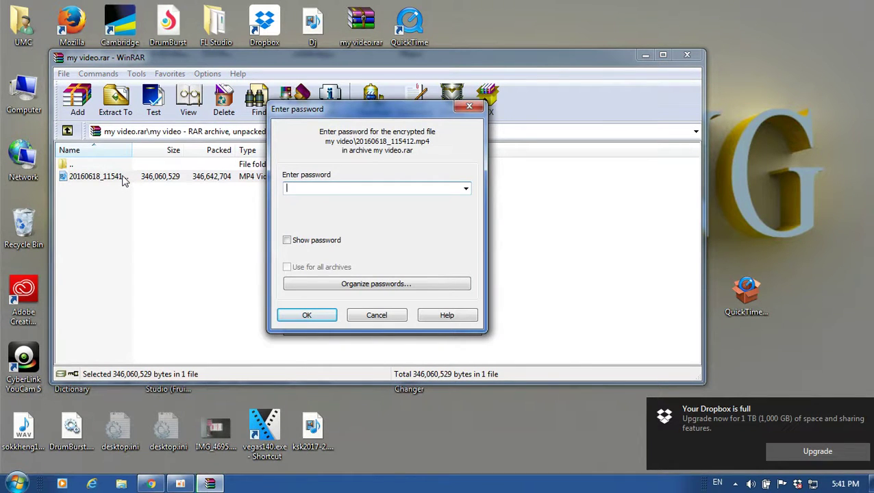
Enter the archive password to unlock and extract the encrypted MP4
text(123)
click(308, 318)
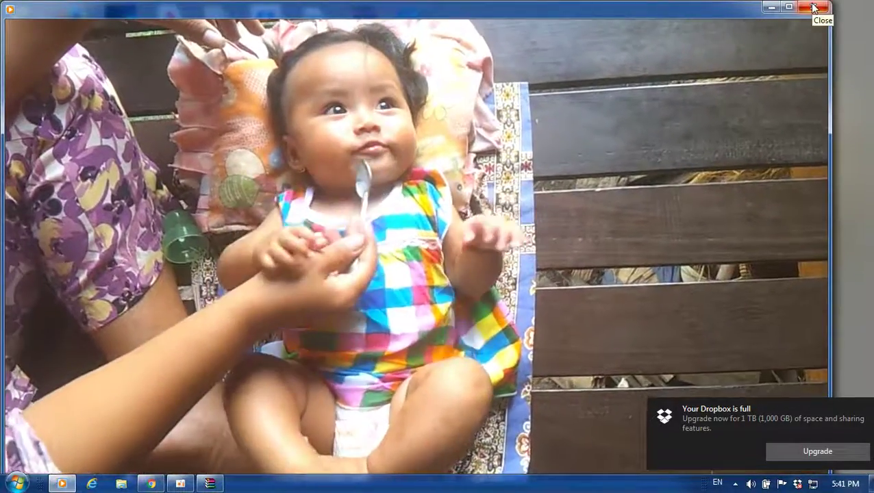
Close Windows Media Player after the unlocked 20160618_115412 video plays
click(813, 8)
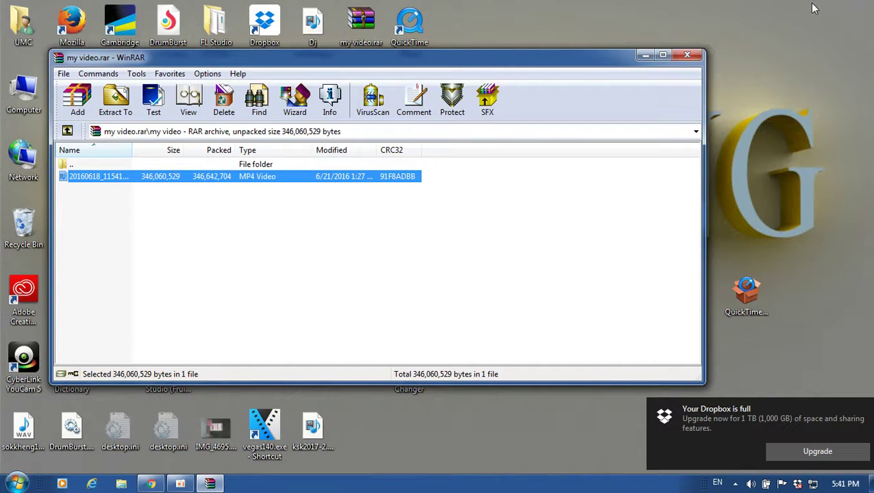
Close WinRAR's my video.rar archive window to return to the desktop
click(688, 57)
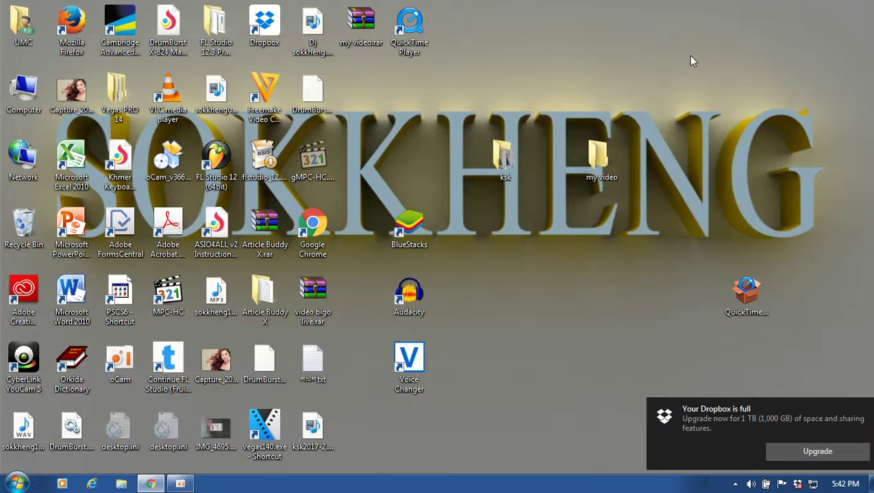